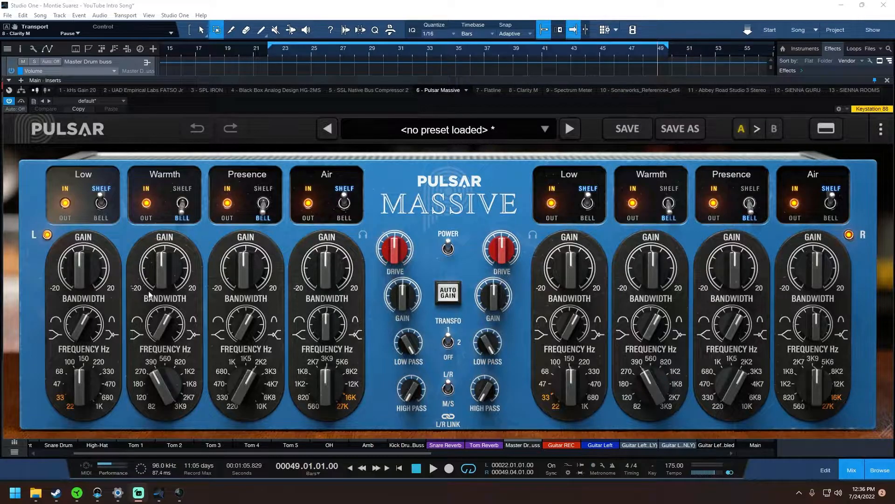
# - Switch the stereo mode to M/S and return it to L/R
pyautogui.click(448, 388)
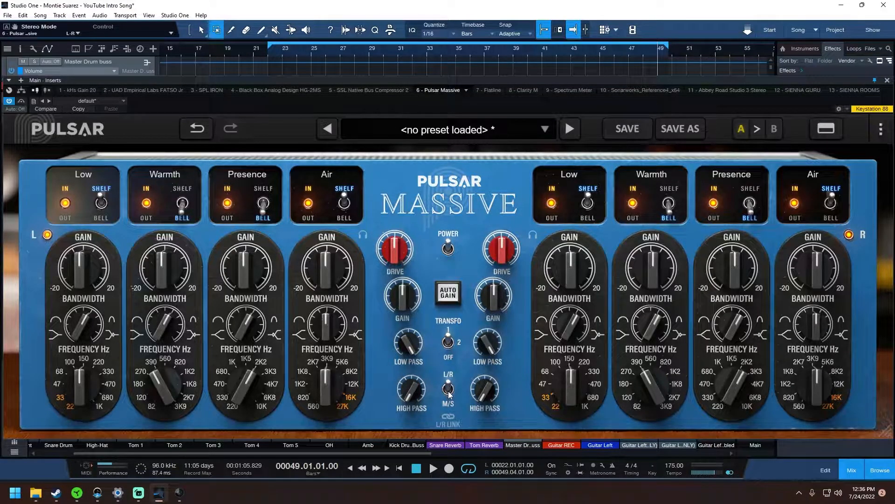
pyautogui.click(449, 395)
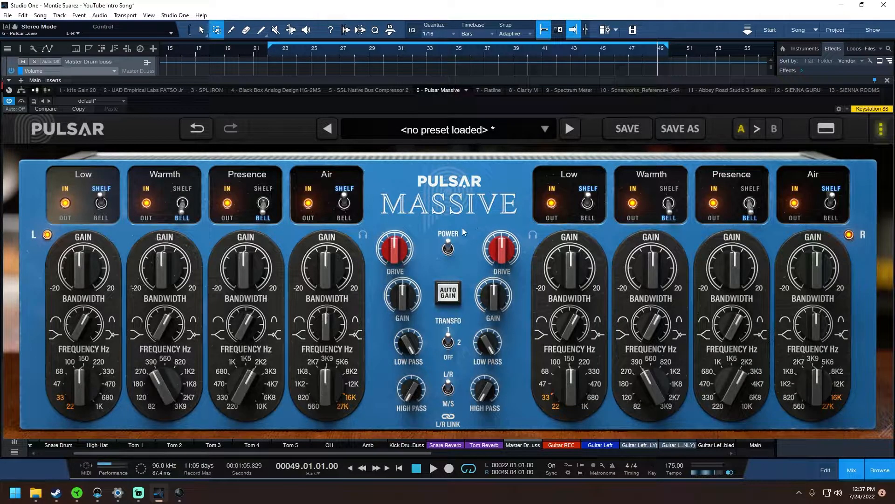
pyautogui.moveTo(406, 306)
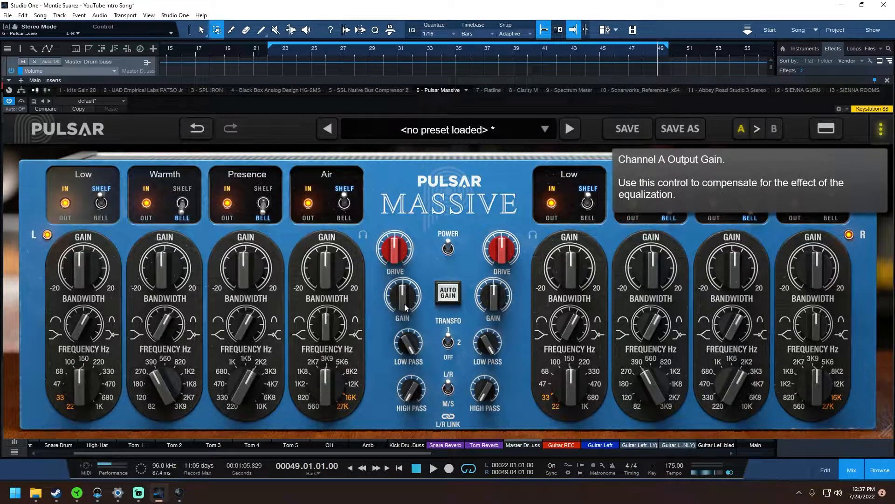
pyautogui.moveTo(455, 295)
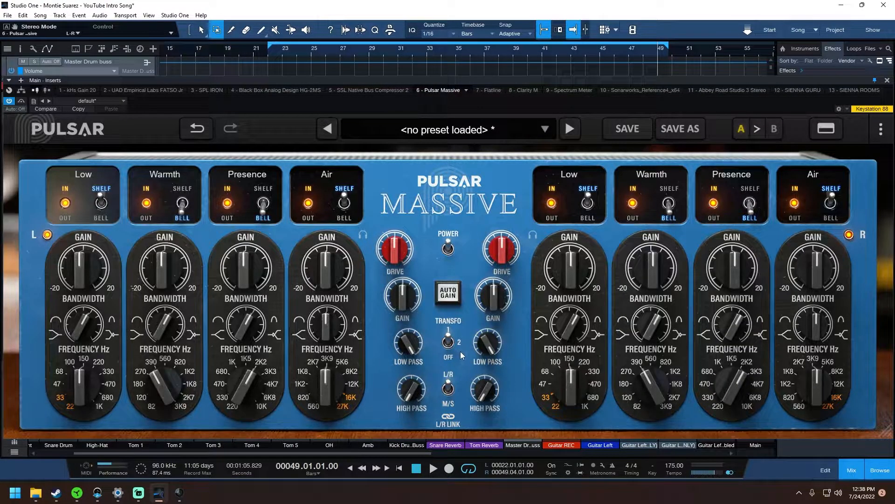
# - Turn the transformer off and back to position 1, and nudge the left Low band gain to -0.20
pyautogui.click(448, 346)
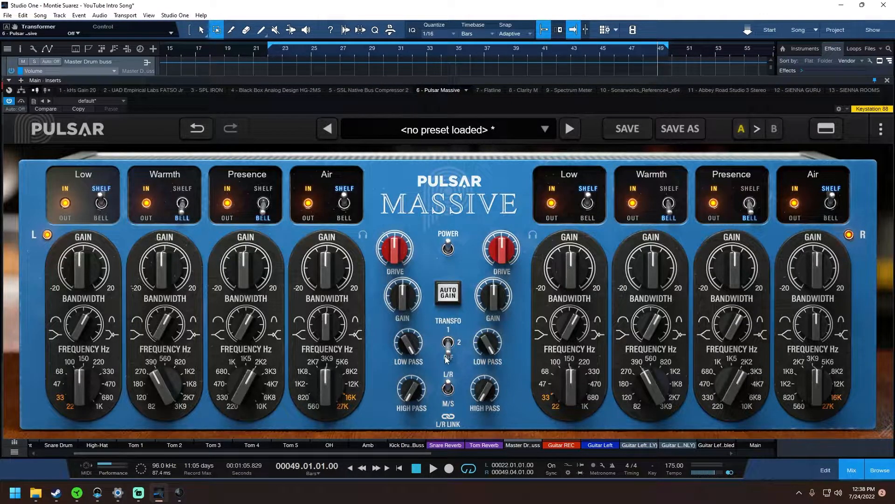
pyautogui.click(448, 354)
pyautogui.click(447, 335)
pyautogui.moveTo(82, 267); pyautogui.dragTo(108, 273)
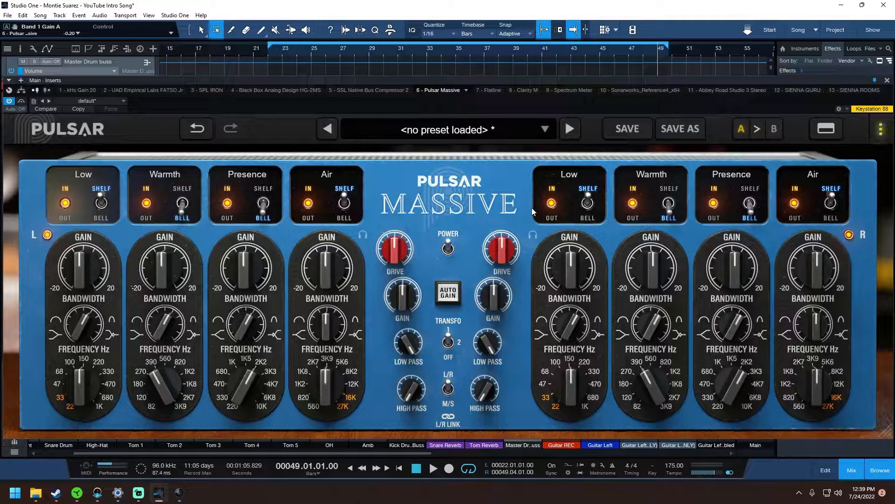
# - Show the EQ curve display above the hardware controls, and shrink and reposition the plugin window so the whole interface fits on screen
pyautogui.click(826, 130)
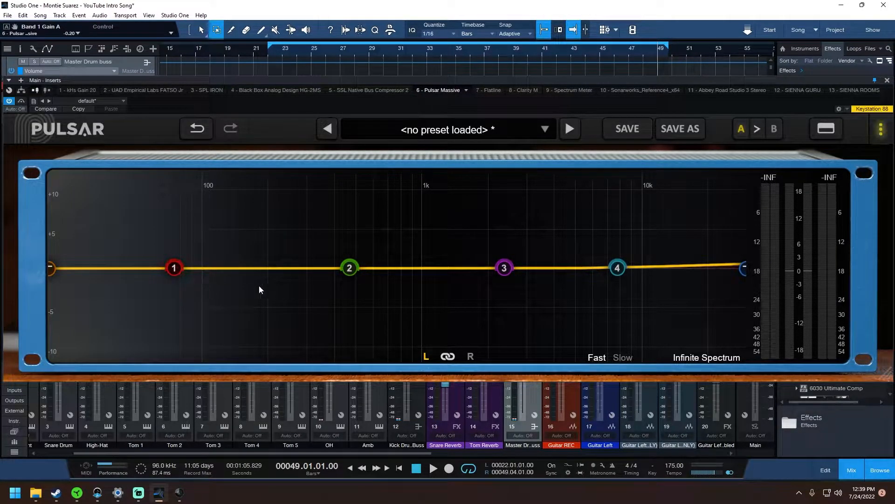
pyautogui.click(826, 128)
pyautogui.moveTo(735, 83); pyautogui.dragTo(726, 34)
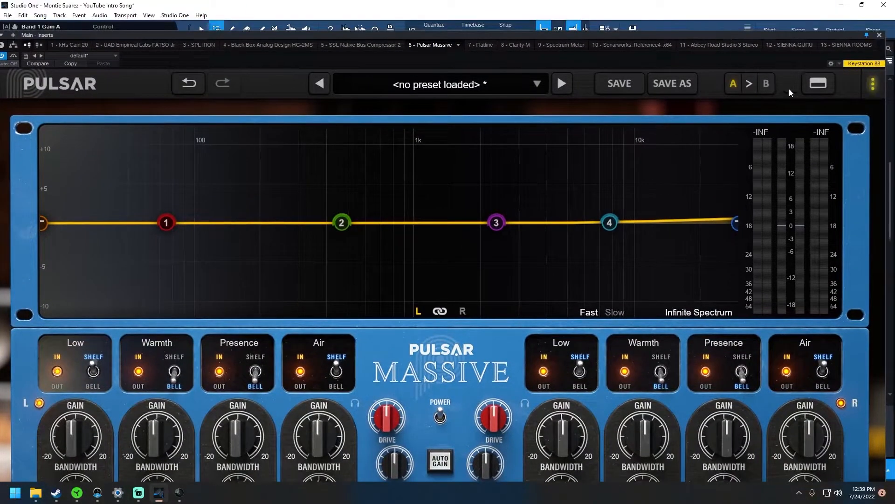
pyautogui.click(819, 84)
pyautogui.moveTo(880, 386); pyautogui.dragTo(756, 296)
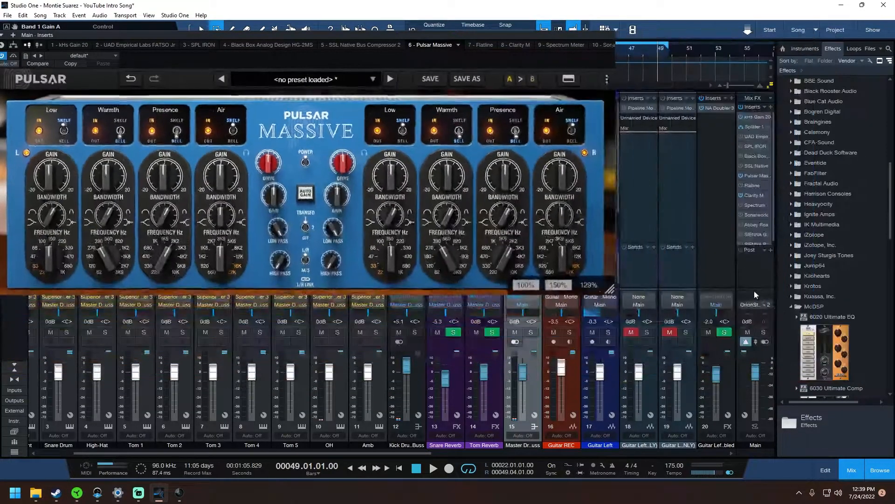
pyautogui.click(611, 82)
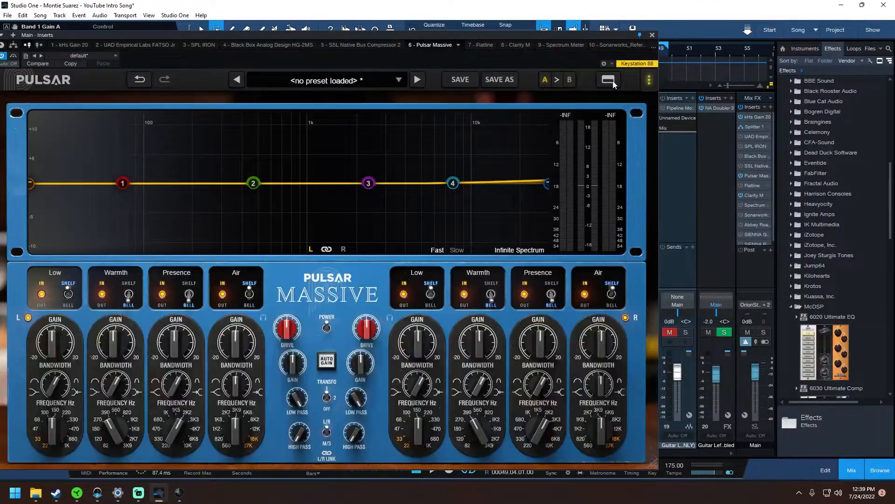
pyautogui.moveTo(556, 33); pyautogui.dragTo(674, 21)
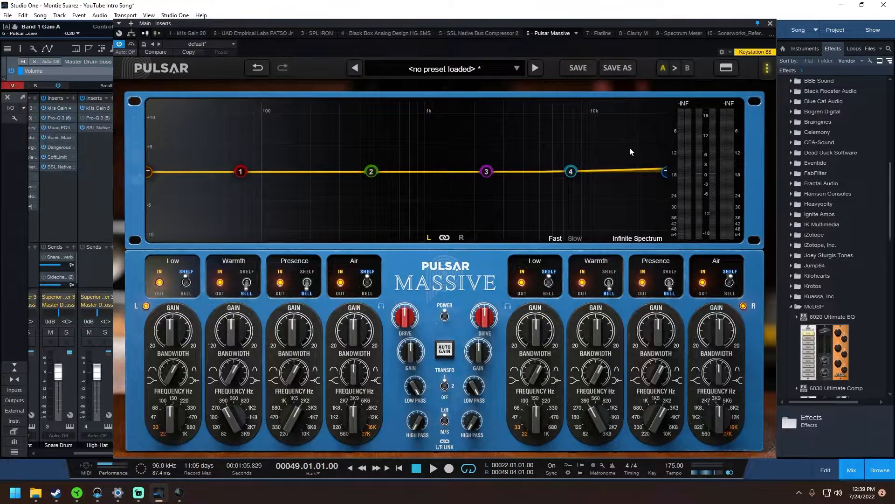
# - Shape a trial curve that cuts Presence and Low and boosts Warmth, with low pass at 18 kHz and high pass at 27.21 Hz
pyautogui.moveTo(487, 172); pyautogui.dragTo(486, 195)
pyautogui.moveTo(379, 176); pyautogui.dragTo(366, 157)
pyautogui.moveTo(248, 175)
pyautogui.mouseDown()
pyautogui.moveTo(231, 200)
pyautogui.moveTo(257, 185)
pyautogui.mouseUp()
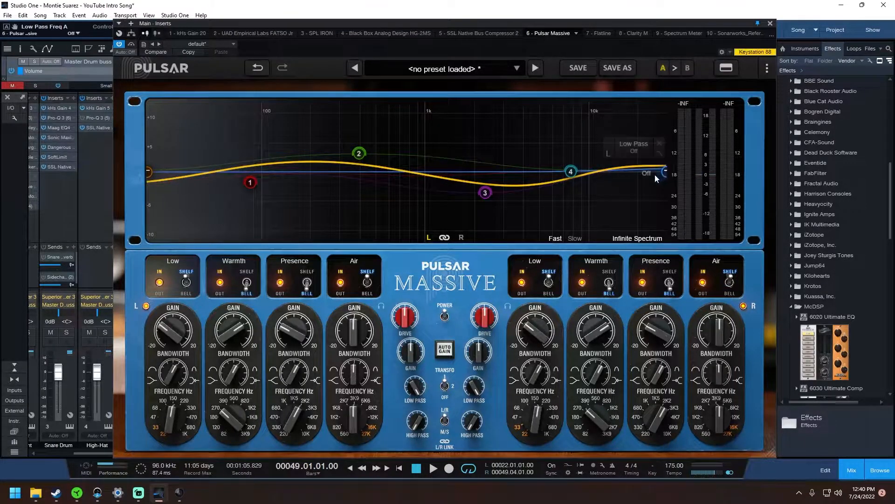
pyautogui.moveTo(660, 172); pyautogui.dragTo(630, 172)
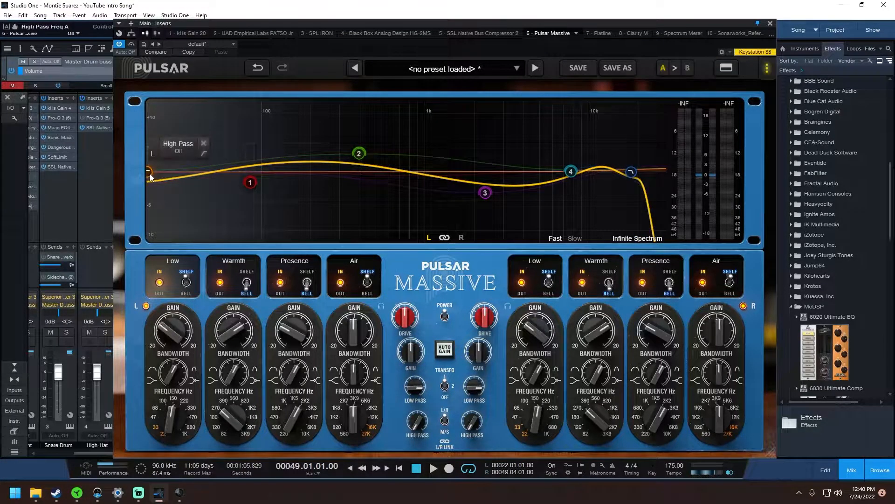
pyautogui.moveTo(149, 175); pyautogui.dragTo(168, 173)
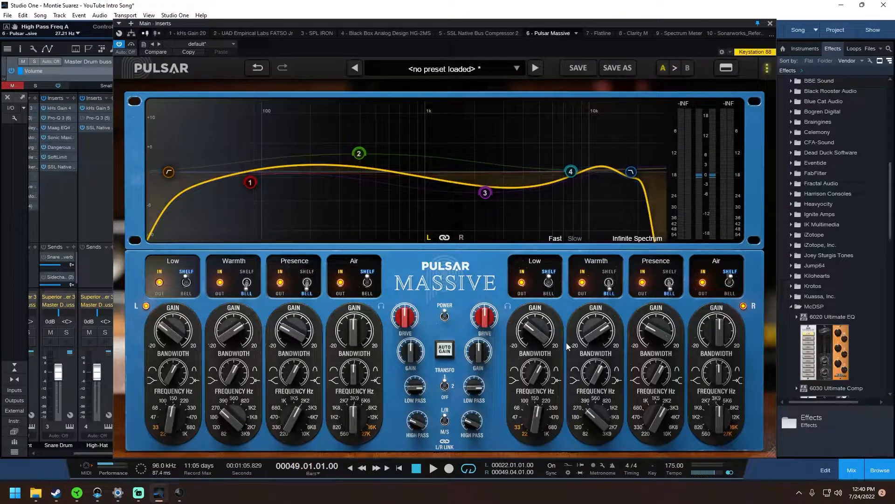
# - Turn off the low-pass and high-pass filters and reset the Air band on the EQ graph
pyautogui.click(633, 175)
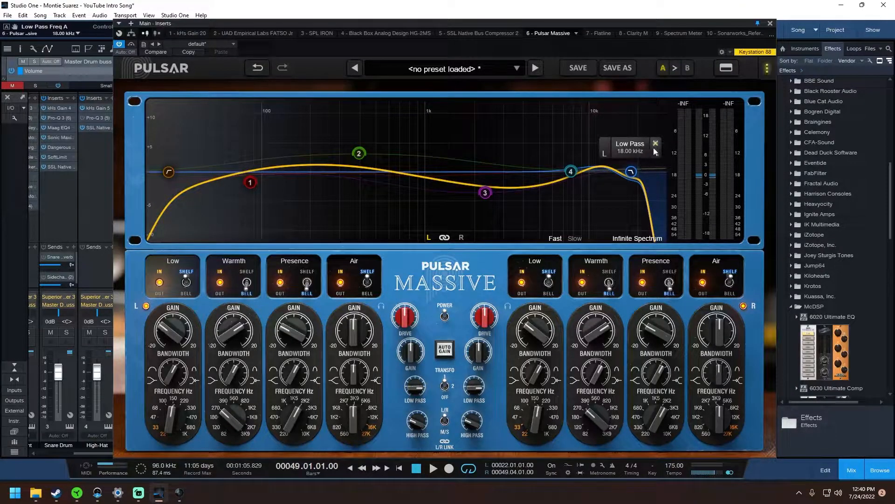
pyautogui.click(655, 144)
pyautogui.click(573, 172)
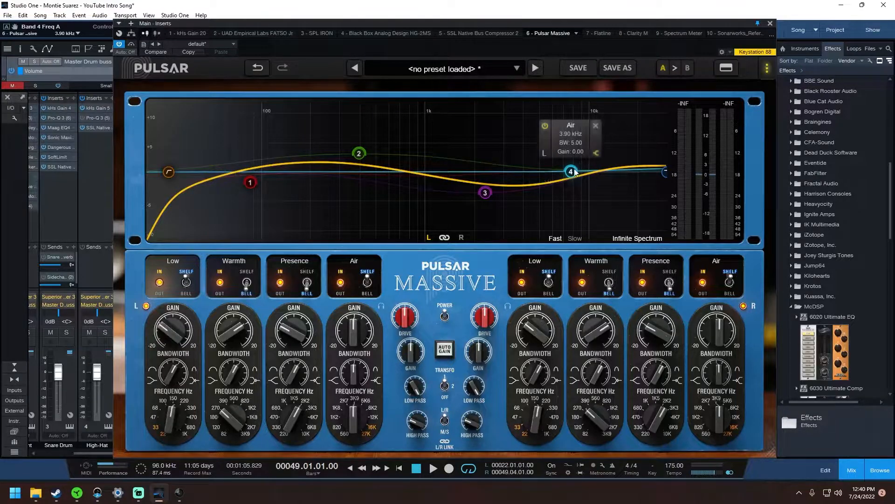
pyautogui.click(595, 125)
pyautogui.click(168, 172)
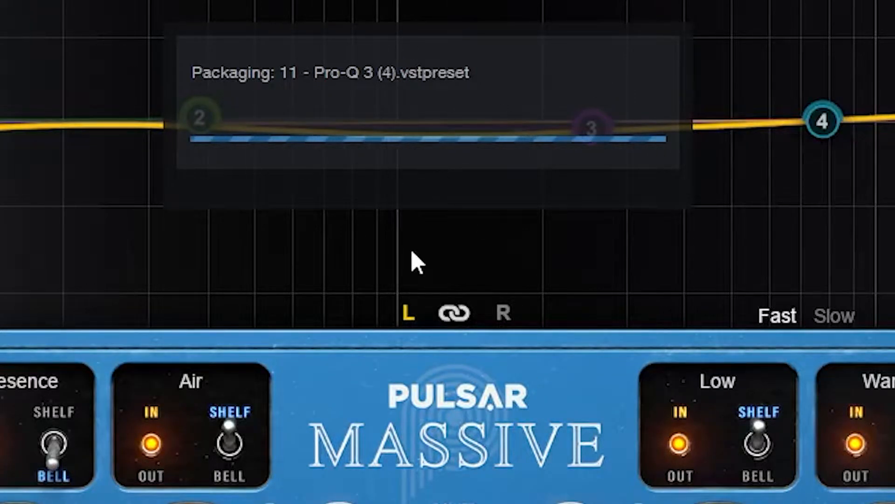
# - Play the song, shift the Air band to 7.62 kHz and boost the Presence band at a slightly higher frequency
pyautogui.click(432, 471)
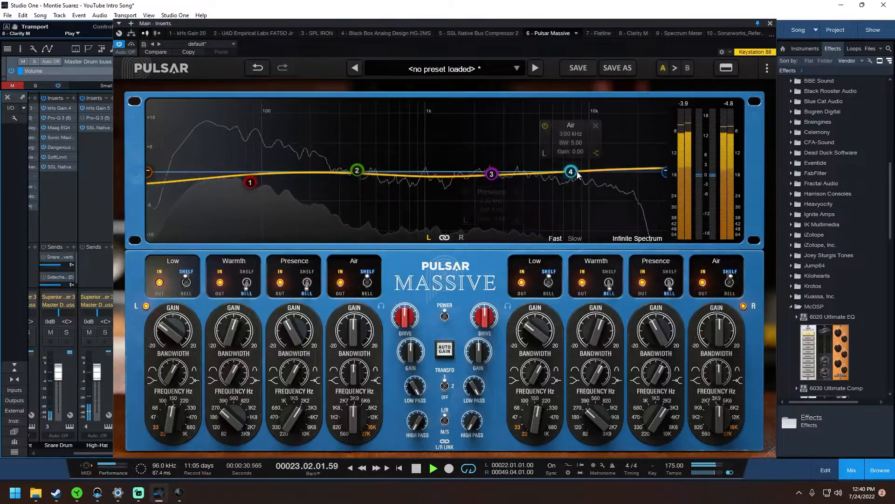
pyautogui.moveTo(571, 171); pyautogui.dragTo(621, 176)
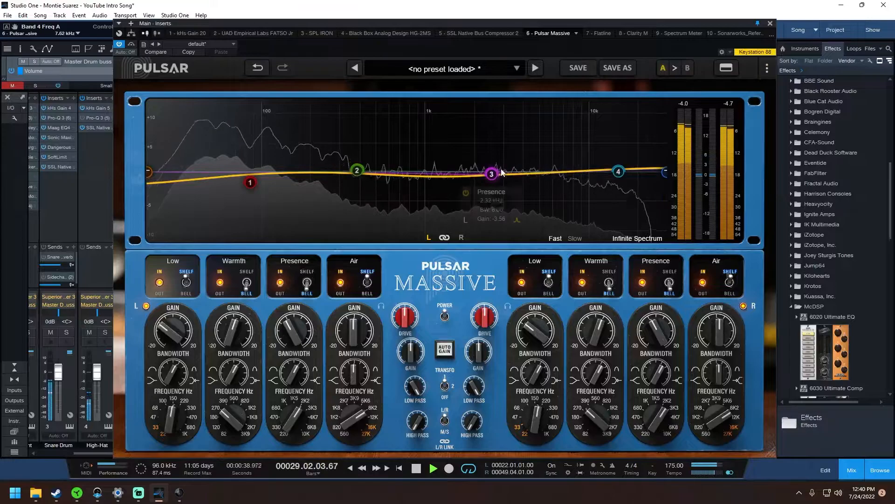
pyautogui.moveTo(492, 174); pyautogui.dragTo(517, 163)
# - Set the Warmth band to 353 Hz, gain -6.13 and bandwidth 8.05, and the Low band to 233.7 Hz with gain 6.42
pyautogui.moveTo(357, 170)
pyautogui.mouseDown()
pyautogui.moveTo(375, 187)
pyautogui.moveTo(370, 180)
pyautogui.mouseUp()
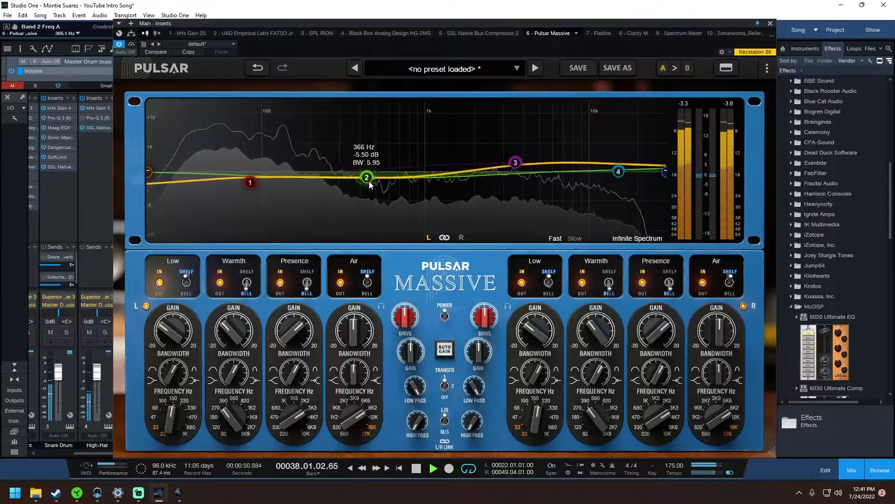
pyautogui.moveTo(229, 356); pyautogui.dragTo(245, 345)
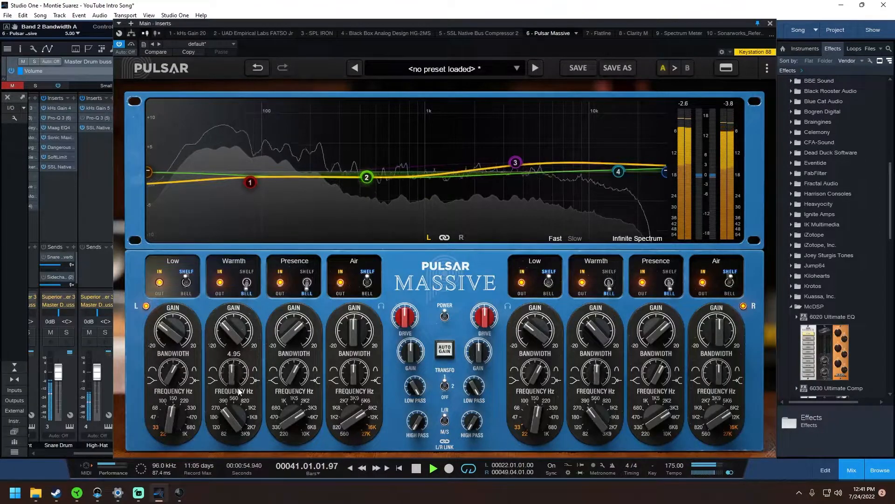
pyautogui.moveTo(370, 182); pyautogui.dragTo(368, 185)
pyautogui.moveTo(251, 185); pyautogui.dragTo(271, 162)
# - Engage the high-pass filter near the bottom of the spectrum and the low-pass filter at 18 kHz
pyautogui.moveTo(149, 175); pyautogui.dragTo(178, 170)
pyautogui.moveTo(182, 172); pyautogui.dragTo(175, 173)
pyautogui.click(664, 173)
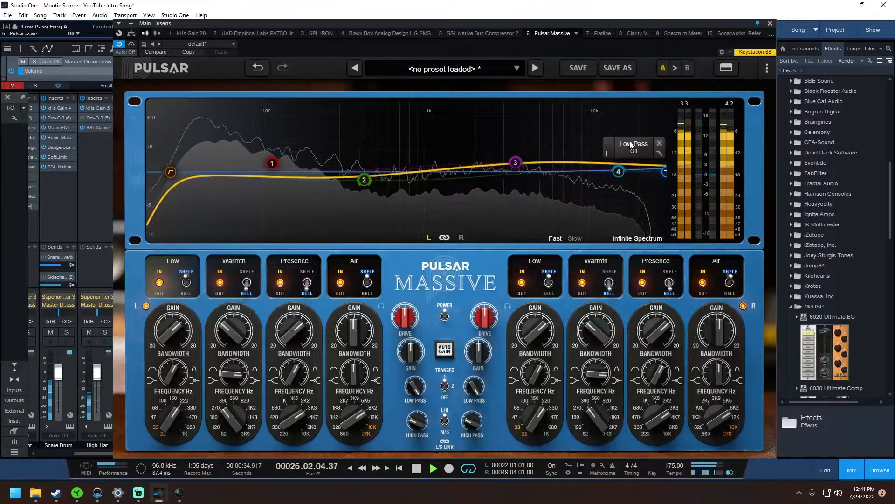
pyautogui.click(648, 180)
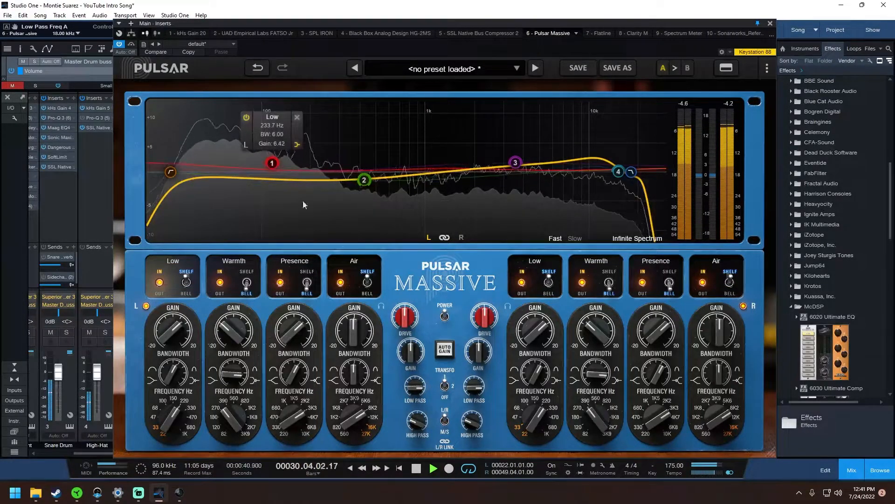
# - Raise the drive to +22.2 dB and toggle bypass repeatedly to compare the processed and unprocessed sound
pyautogui.moveTo(406, 322); pyautogui.dragTo(413, 275)
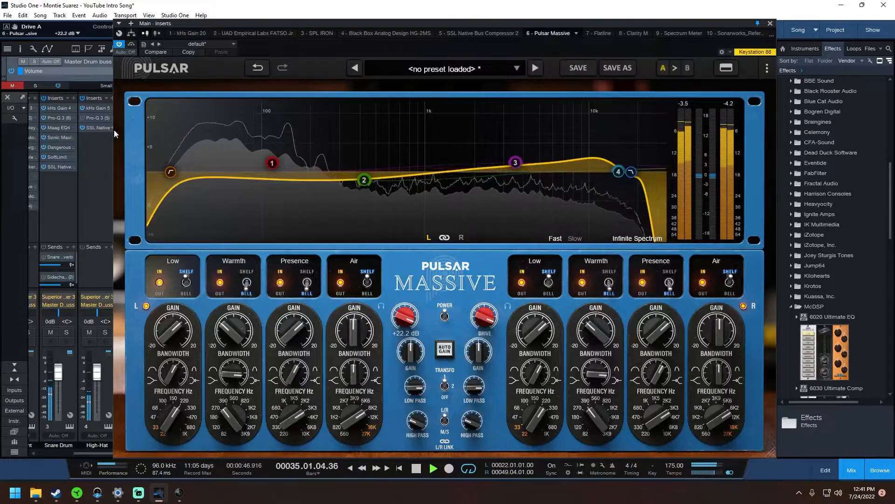
pyautogui.click(131, 44)
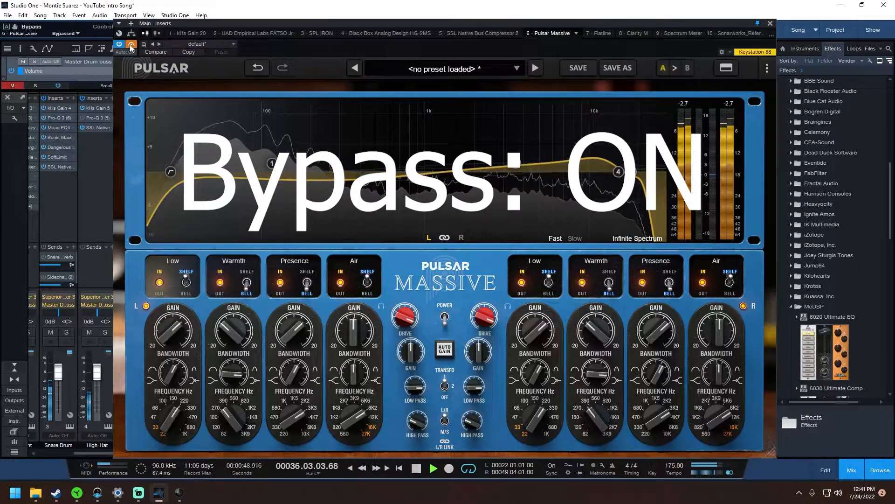
pyautogui.click(130, 44)
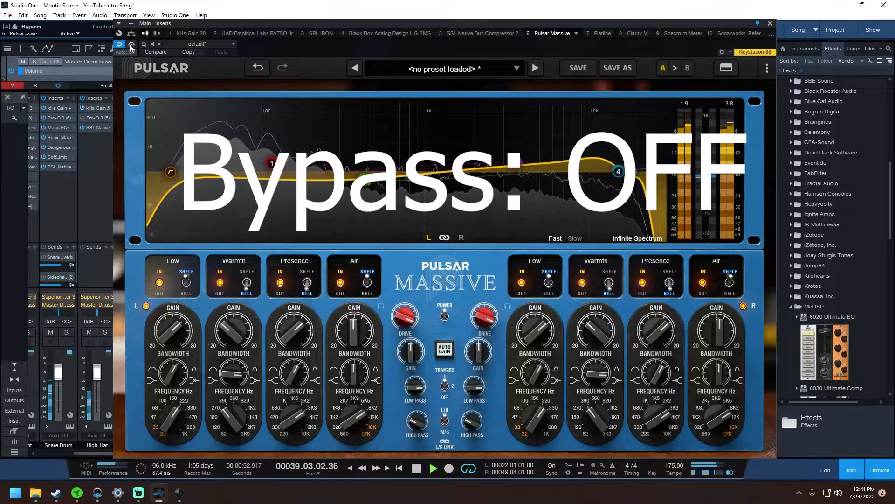
pyautogui.click(131, 45)
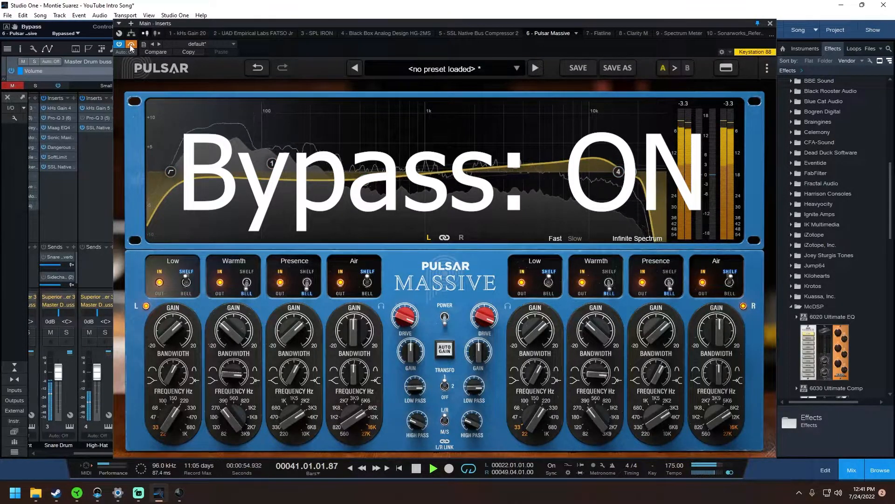
pyautogui.click(130, 45)
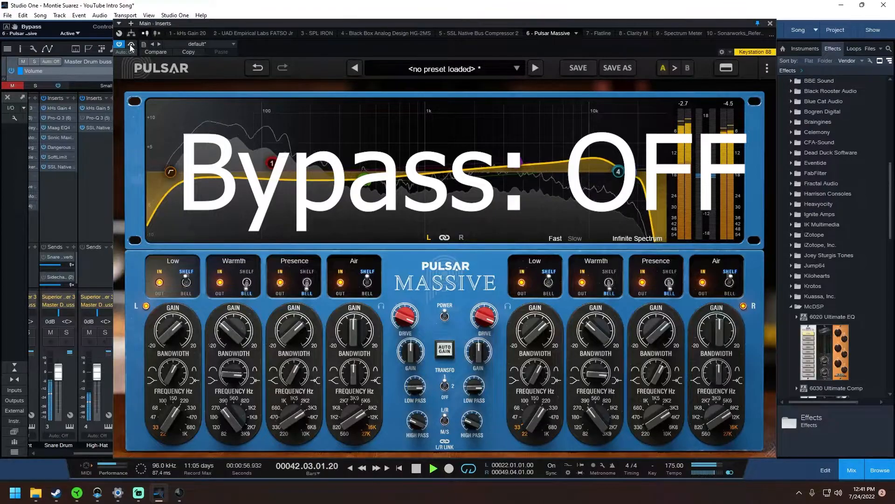
pyautogui.click(131, 45)
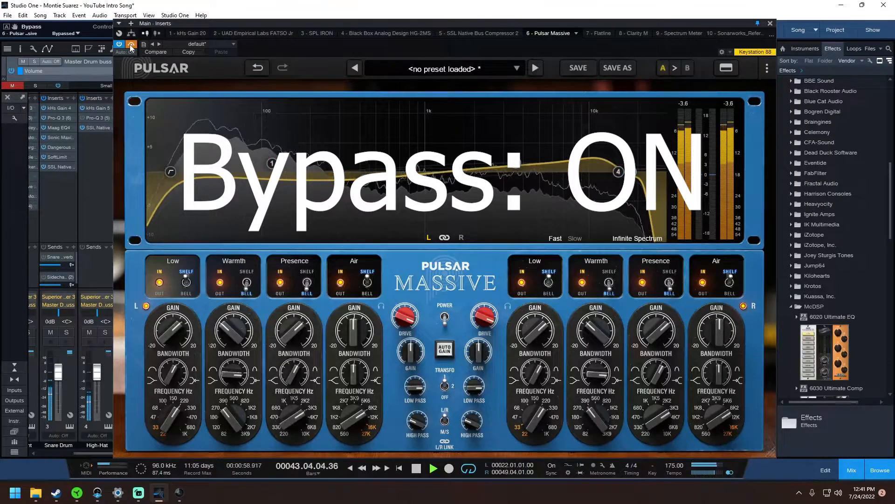
pyautogui.click(130, 44)
# - Enable Auto Gain and compare the result against bypass once more before stopping playback
pyautogui.click(445, 348)
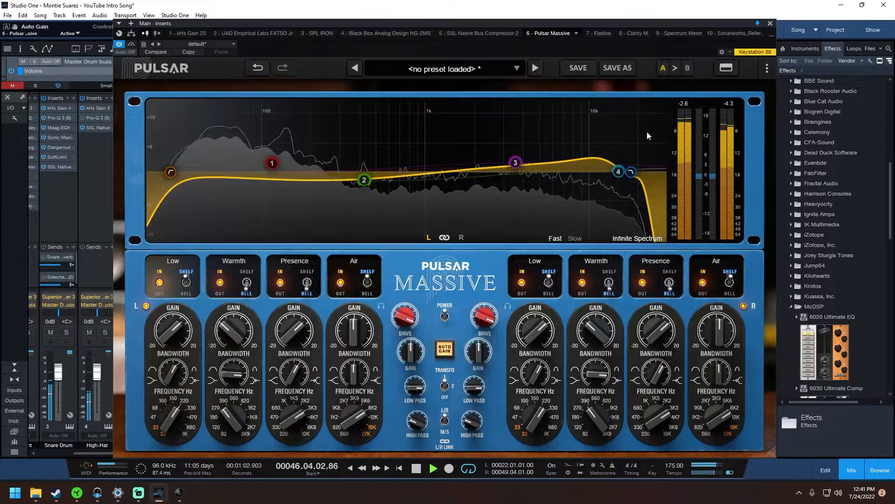
pyautogui.click(131, 44)
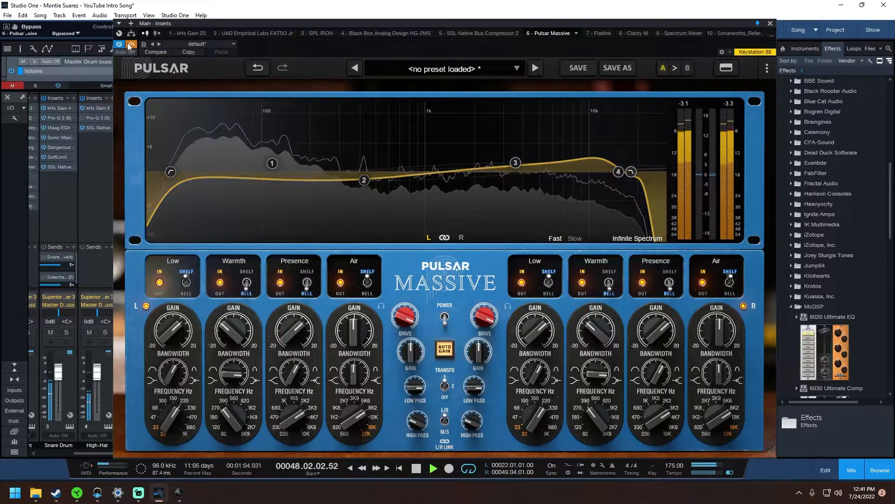
pyautogui.click(130, 45)
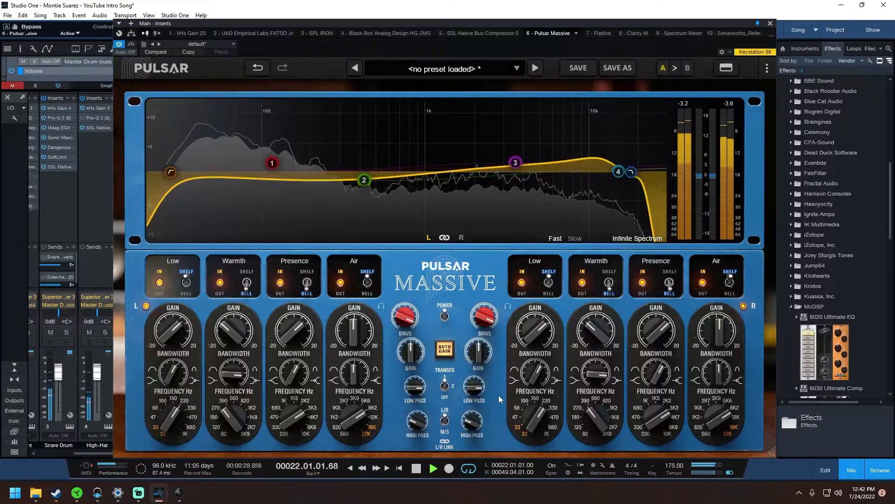
pyautogui.press('space')
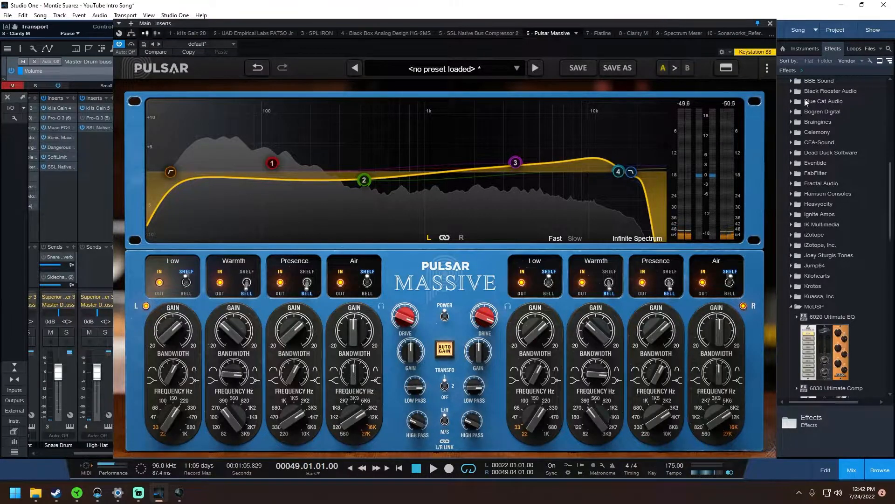
# - Review the plugin's realtime and offline oversampling options and close the settings without choosing any
pyautogui.click(770, 73)
pyautogui.moveTo(715, 106)
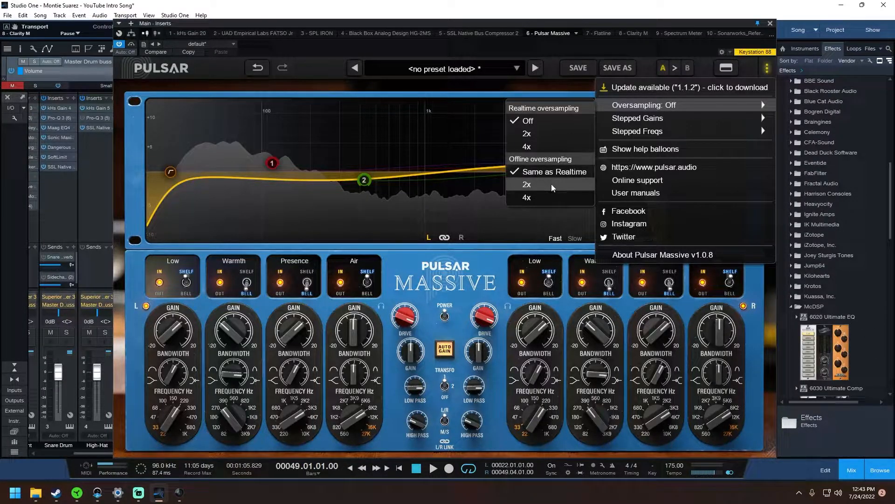
pyautogui.click(484, 290)
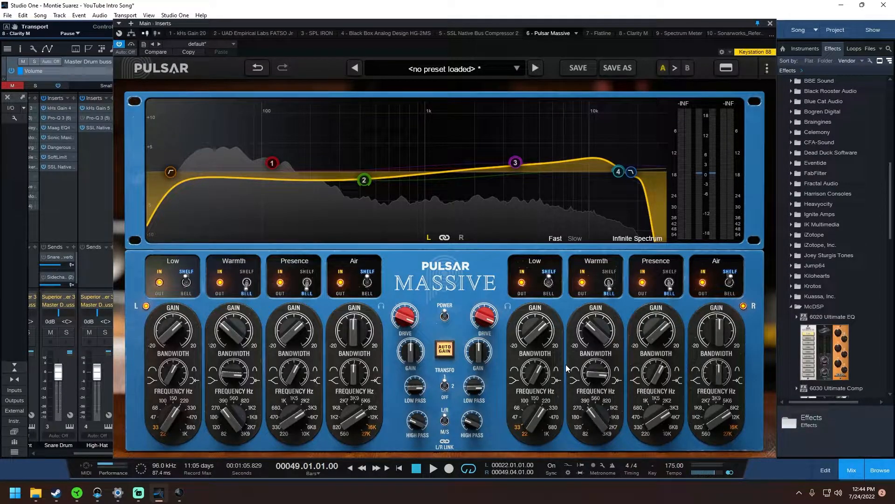
pyautogui.moveTo(469, 177)
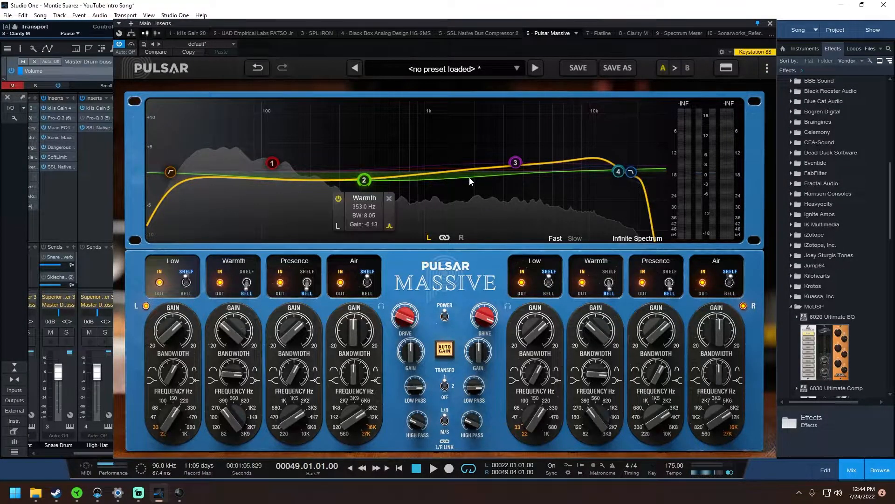